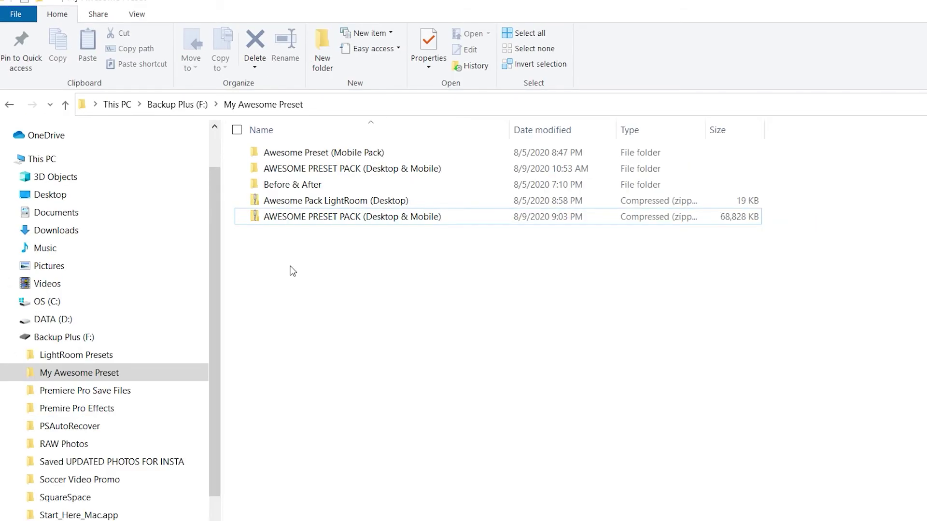
Open the AWESOME PRESET PACK (Desktop & Mobile) zip, then launch Lightroom Classic.
double_click(247, 218)
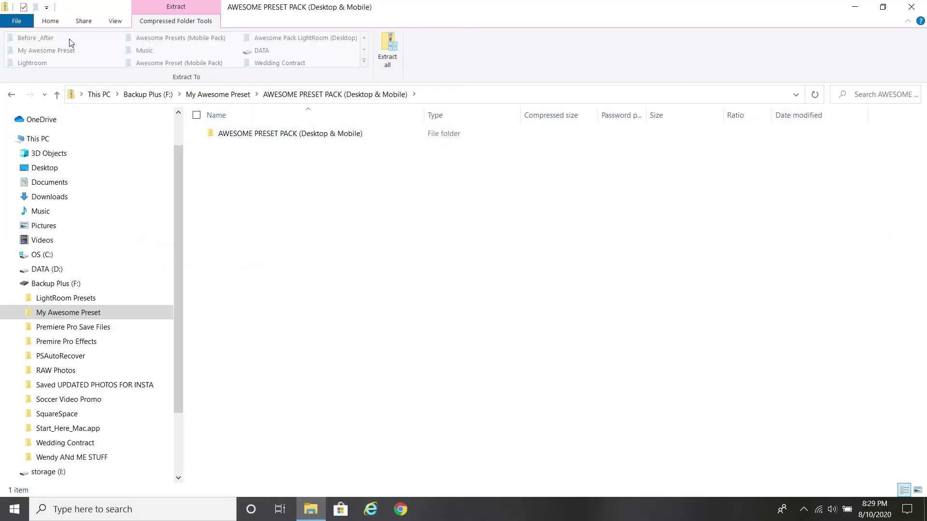
left_click(53, 27)
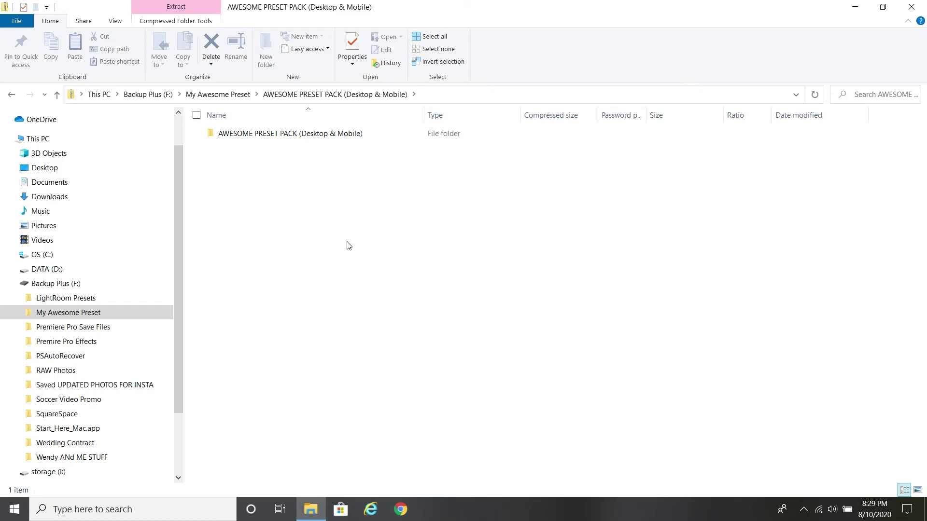
left_click(217, 500)
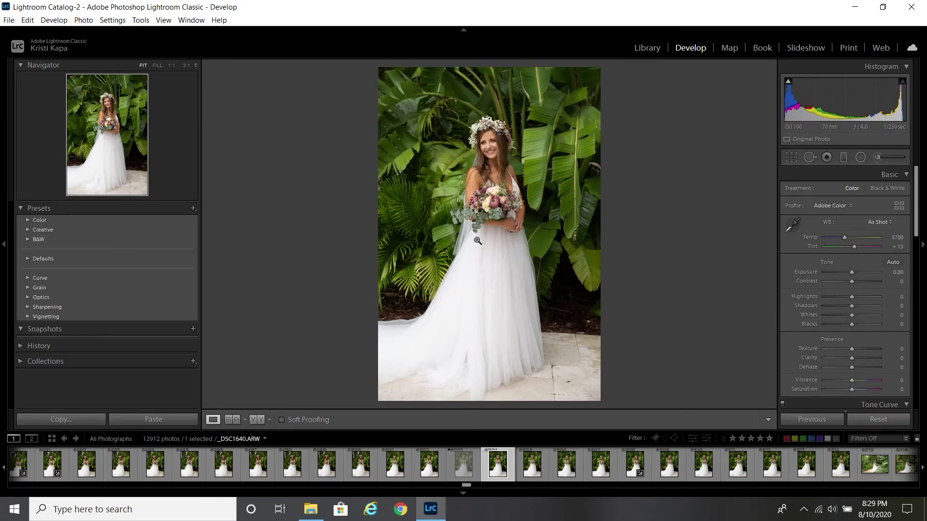
View the bride photo from the Library on its own, then return to Develop.
left_click(646, 47)
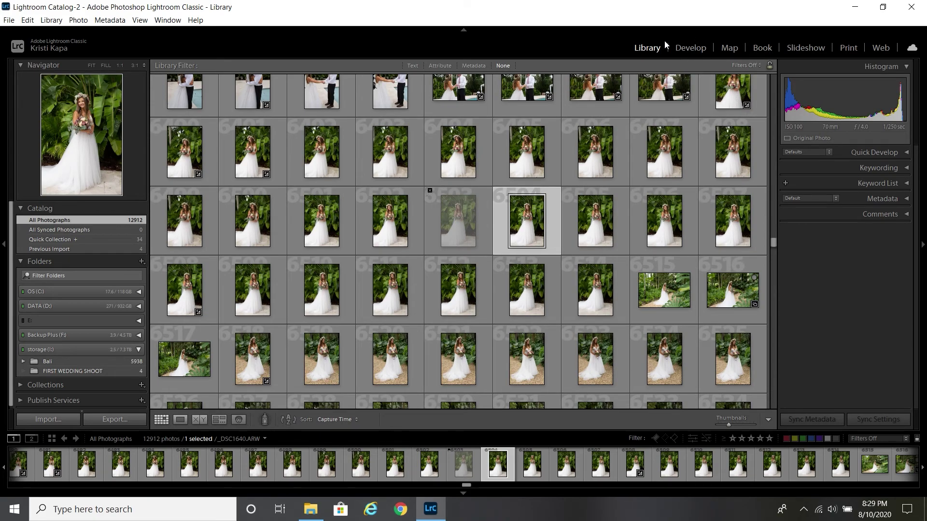
key("e")
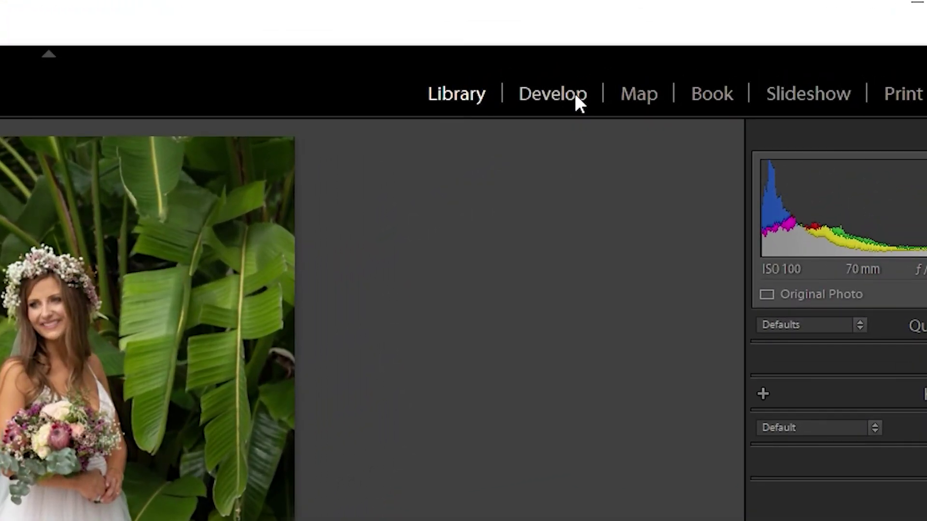
left_click(574, 94)
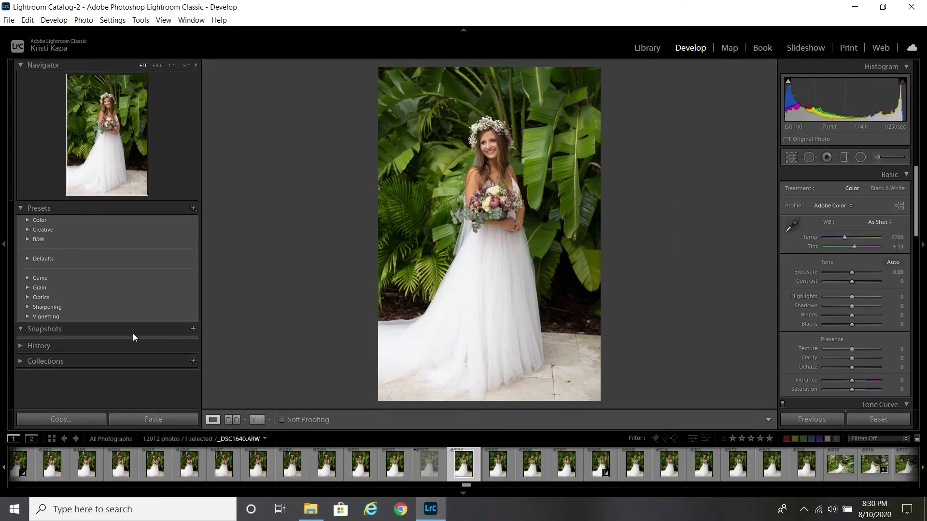
Collapse the Presets panel, hide it from the left panels, then restore it.
left_click(20, 208)
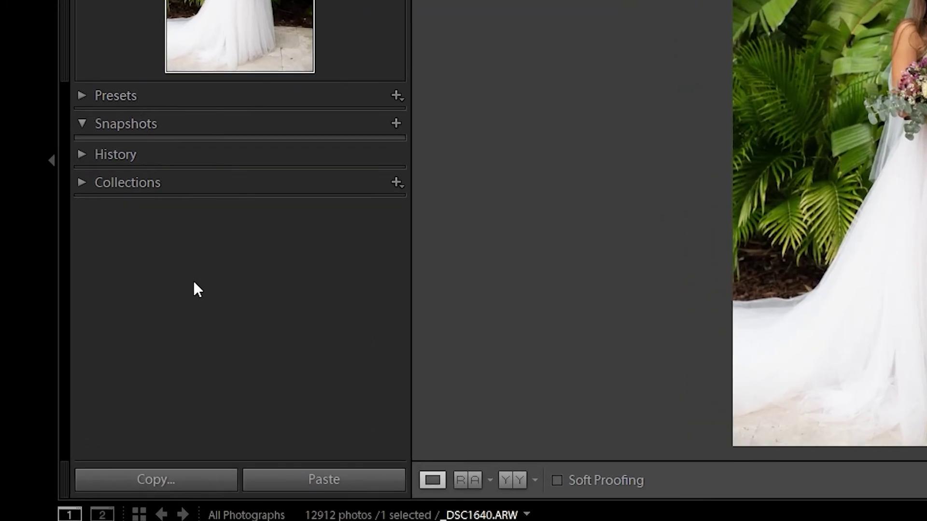
right_click(160, 243)
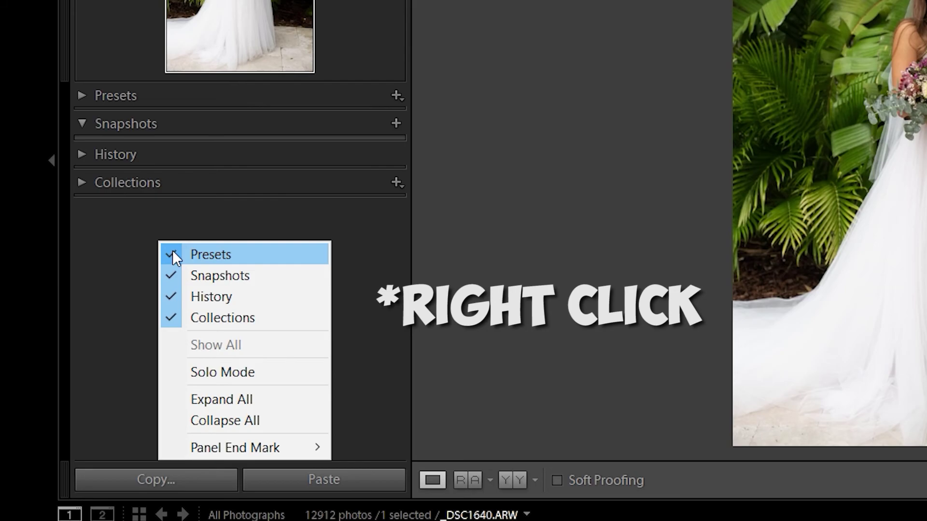
left_click(172, 251)
right_click(193, 267)
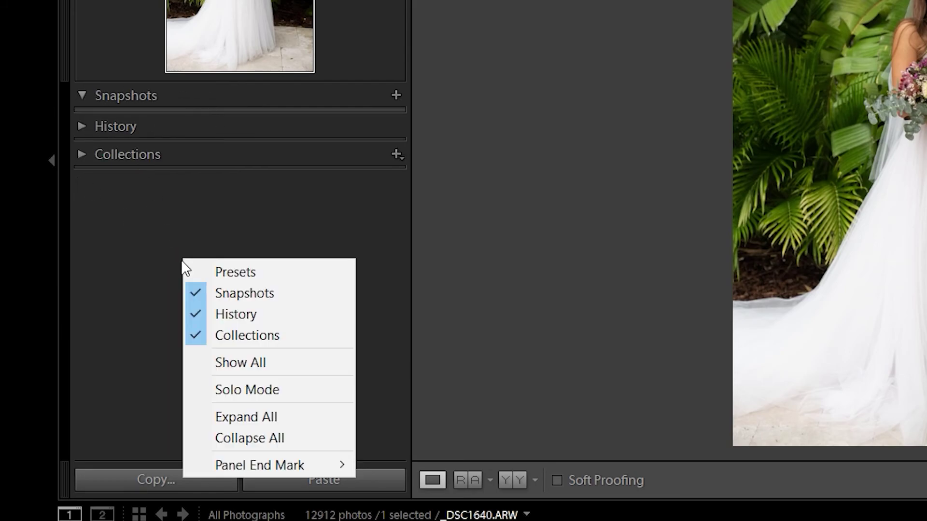
left_click(193, 272)
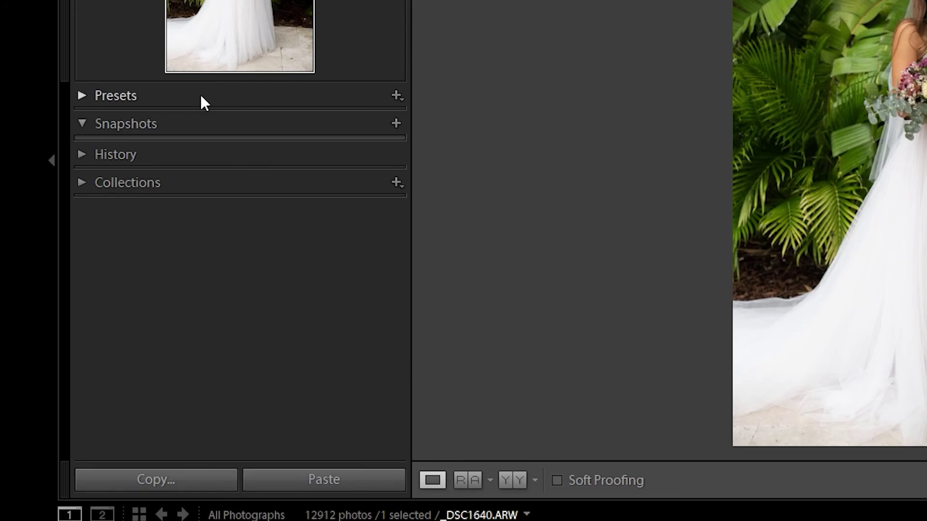
Import the Awesome Pack (original) presets from Backup Plus (F:) and apply AP - Amarillo.
left_click(100, 99)
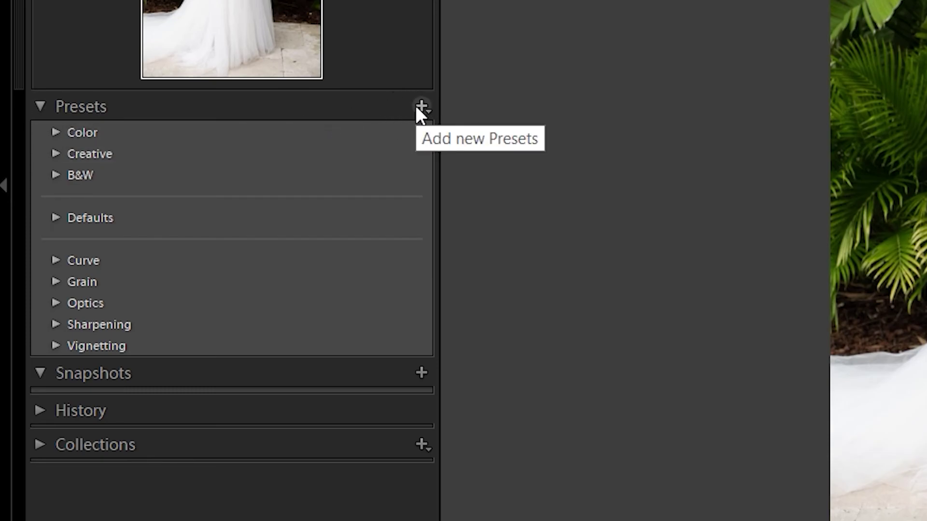
left_click(420, 107)
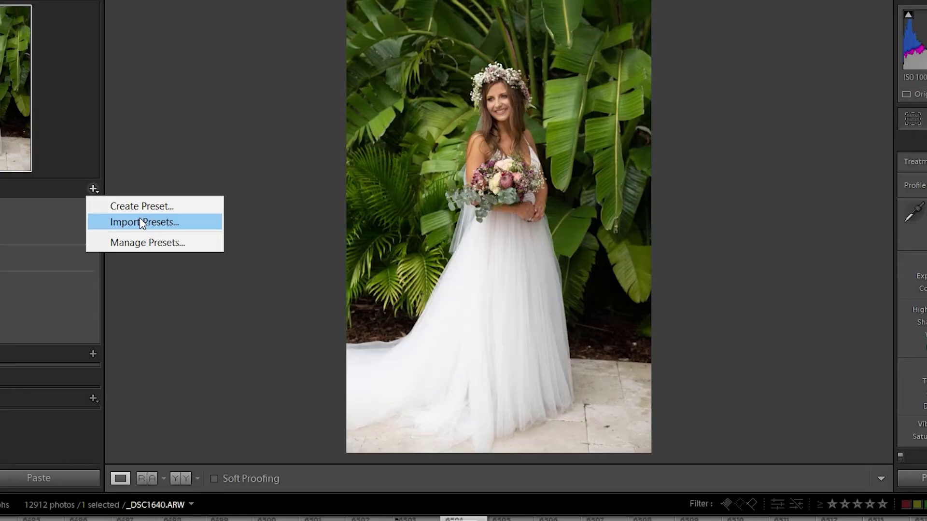
left_click(141, 222)
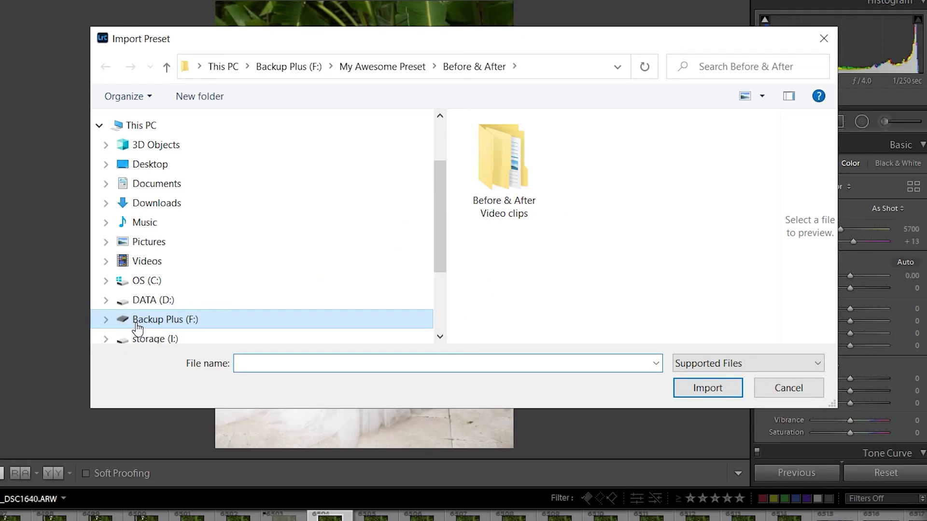
left_click(386, 368)
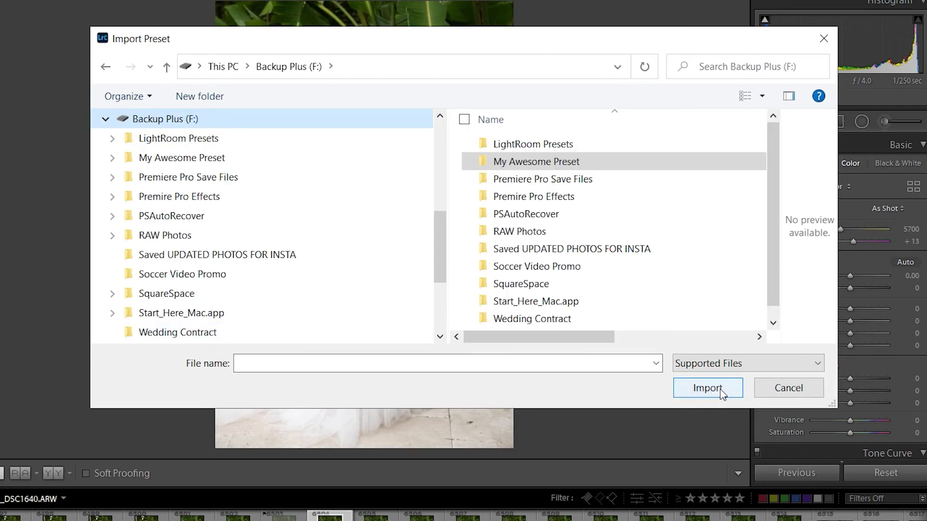
left_click(734, 393)
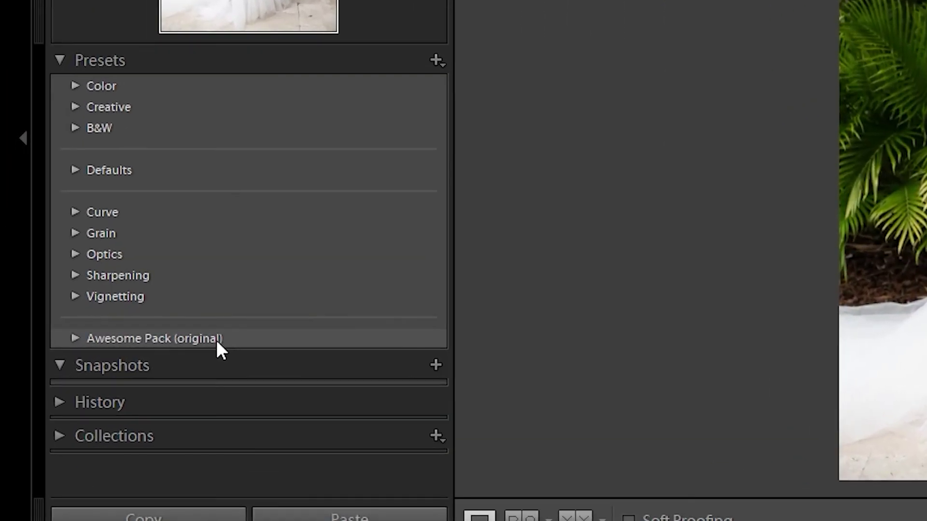
left_click(75, 338)
left_click(175, 209)
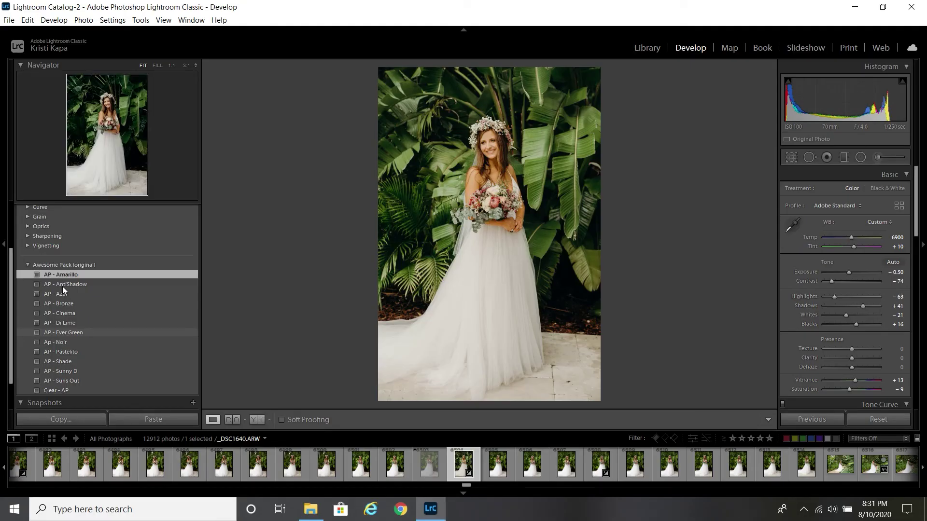
Apply AP - AntiShadow, set Exposure to −0.18 and Texture to −4, and slightly reduce Saturation.
left_click(62, 286)
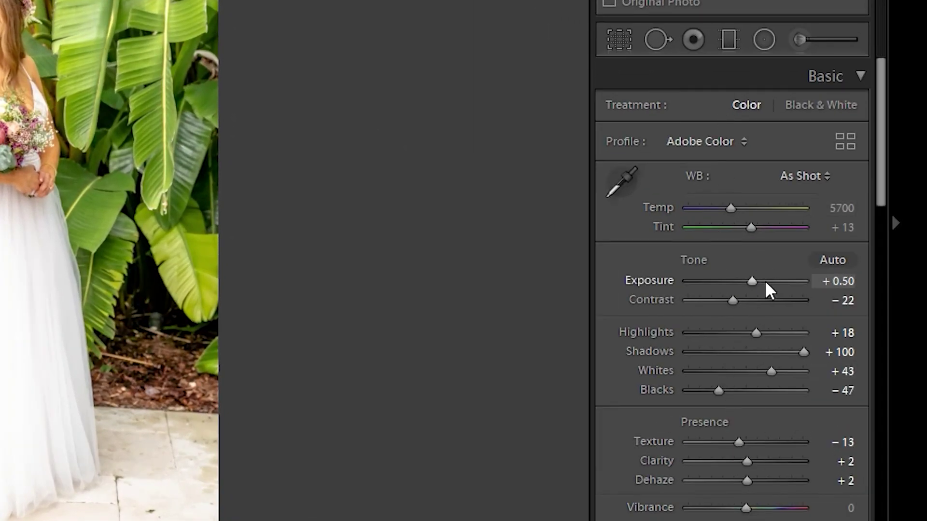
left_click_drag(756, 282, 749, 283)
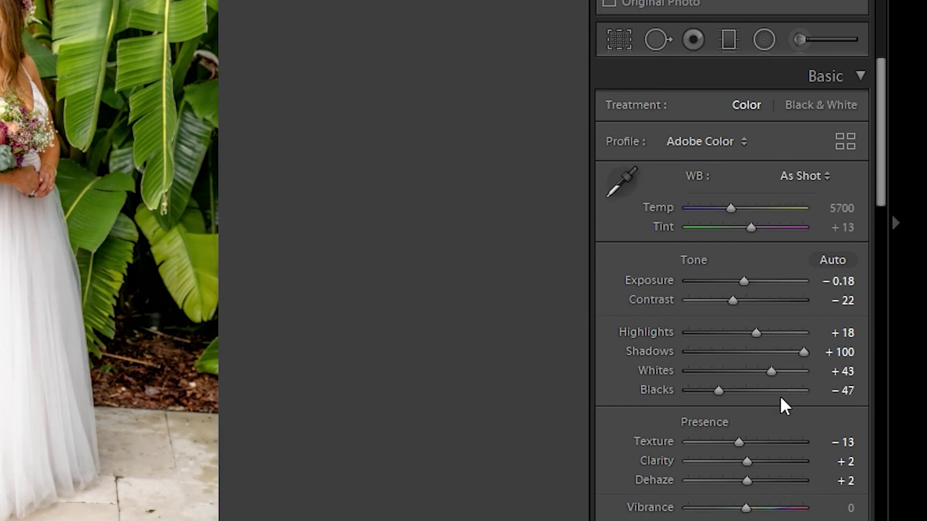
left_click_drag(737, 451, 743, 450)
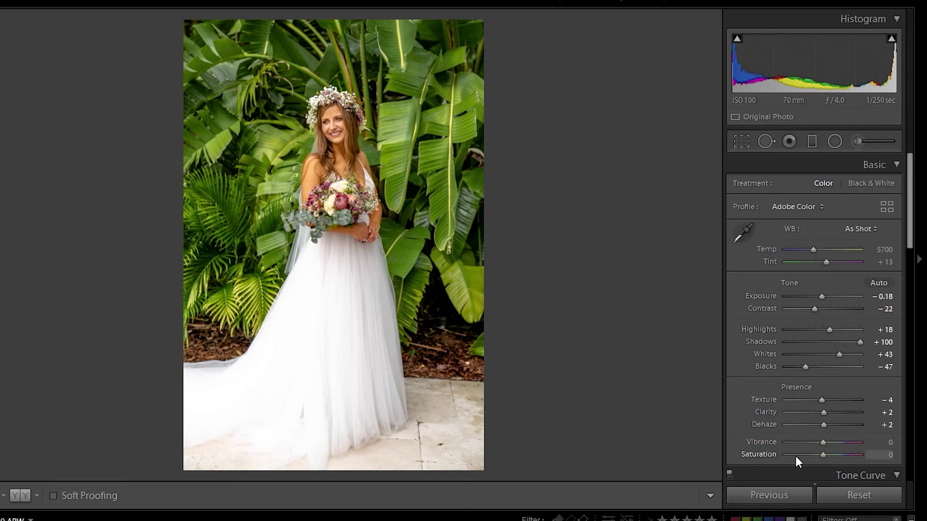
left_click_drag(820, 455, 824, 458)
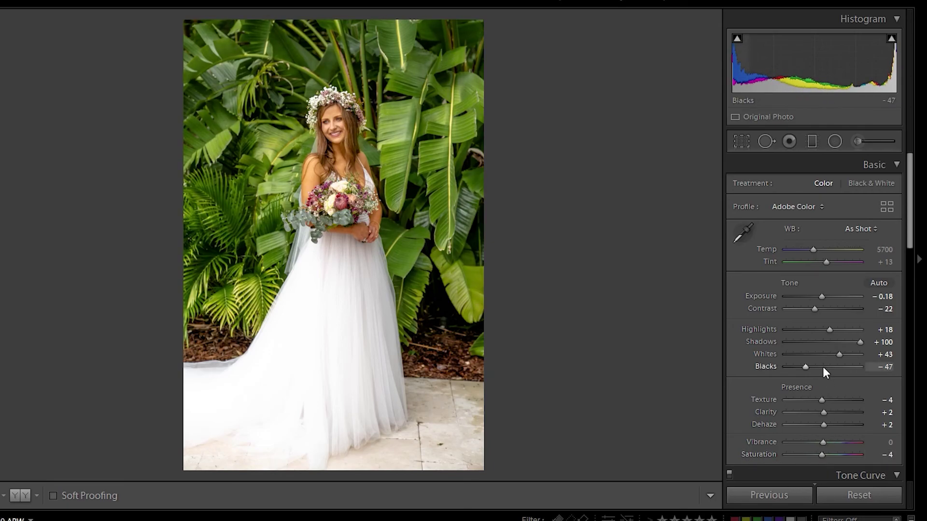
Push Saturation to +100, Vibrance to −100 and Dehaze to +100, and lower Whites.
scroll(822, 367, "down", 5)
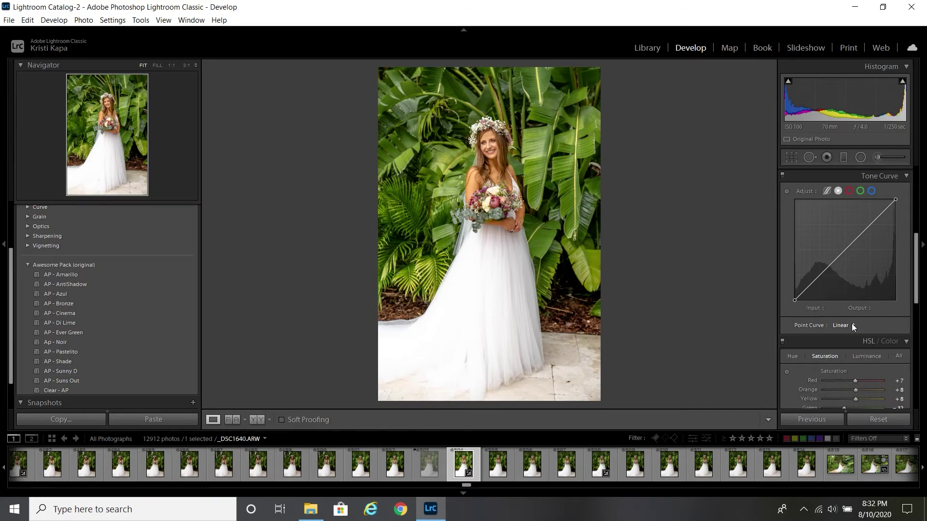
scroll(804, 298, "down", 2)
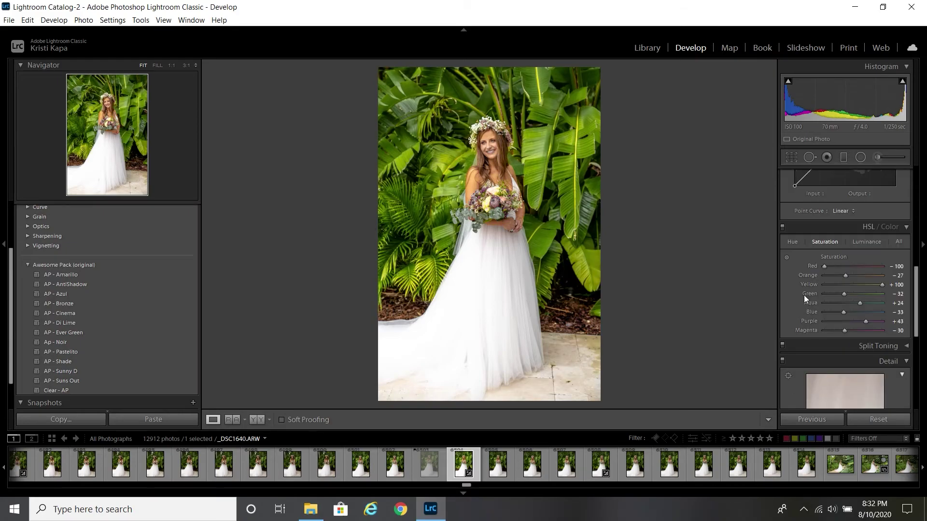
scroll(823, 309, "up", 4)
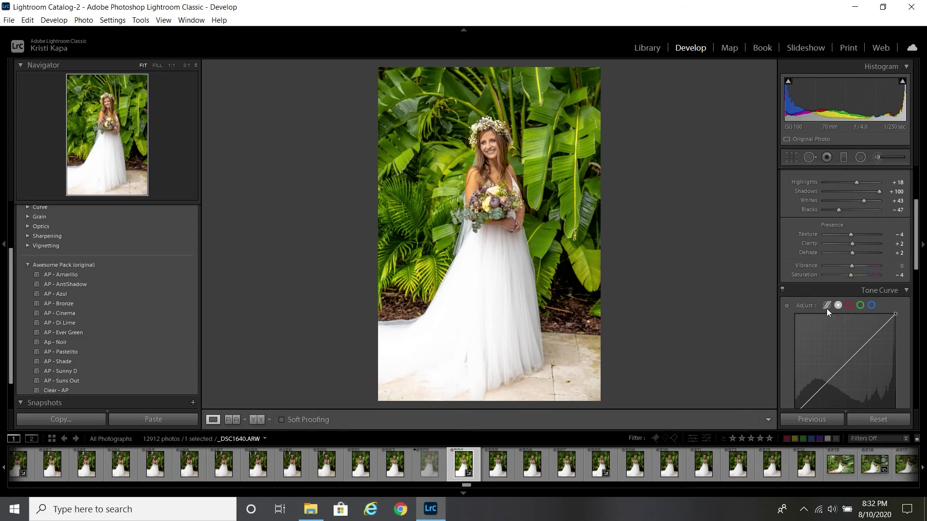
left_click_drag(850, 274, 916, 246)
left_click_drag(819, 200, 781, 278)
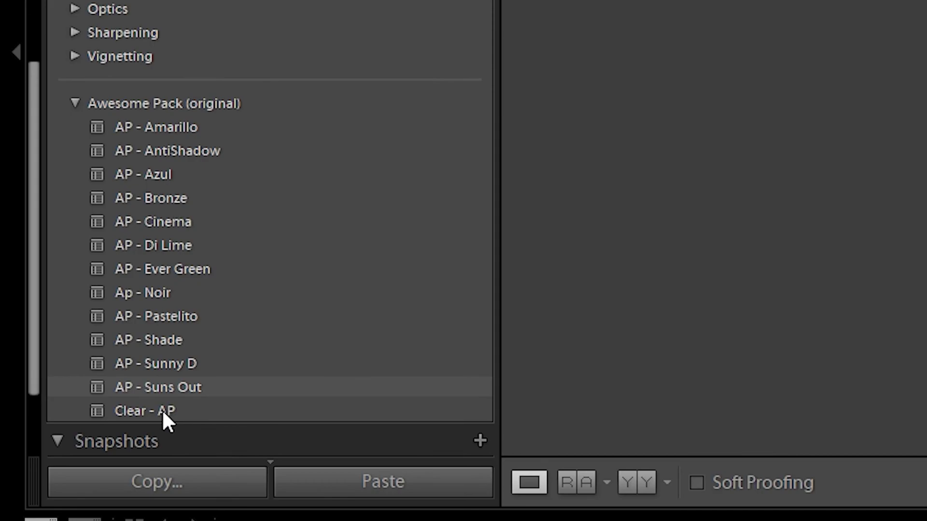
Clear all AP preset adjustments from the bride photo, then pick the bridesmaid group shot.
left_click(162, 411)
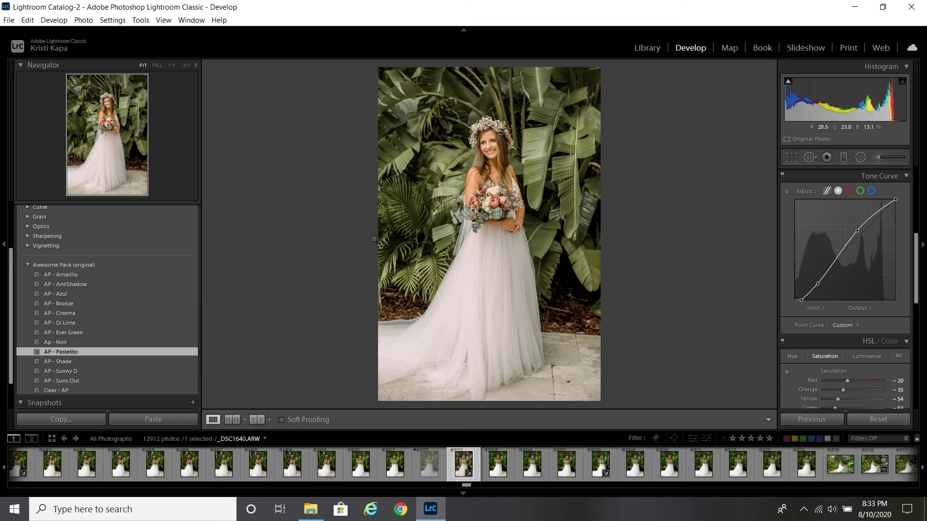
scroll(661, 466, "down", 10)
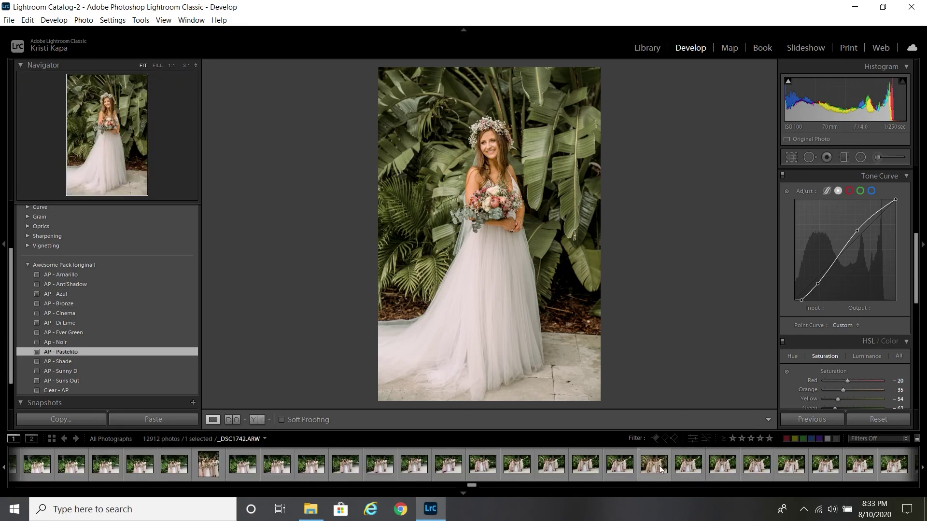
left_click(662, 465)
Clear the group shot's AP edits and apply AP - Pastelito (Highlights −80, Shadows +78, custom curve).
left_click(60, 285)
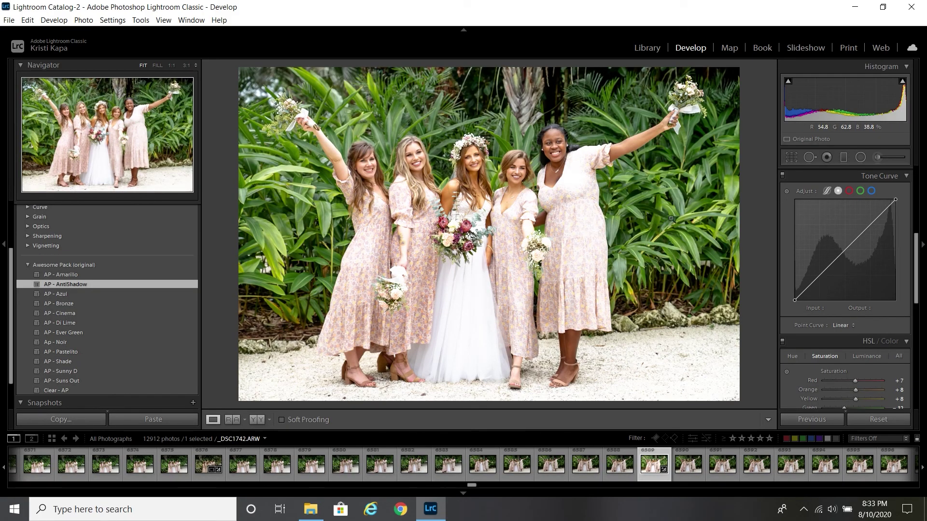
scroll(823, 270, "up", 5)
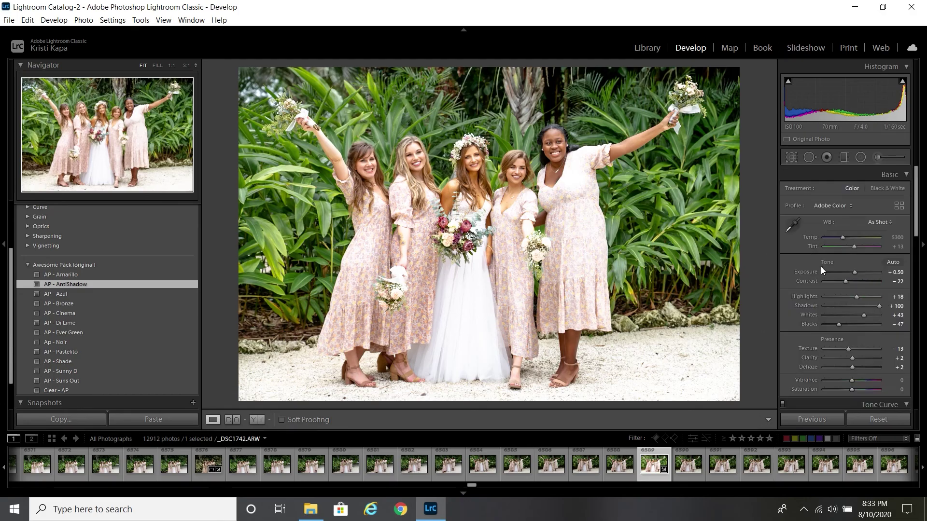
left_click(174, 391)
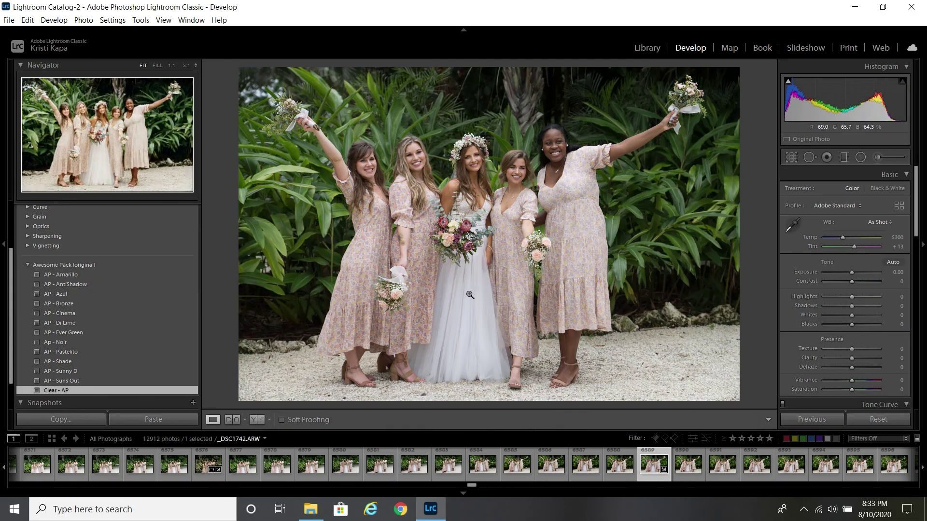
left_click(67, 352)
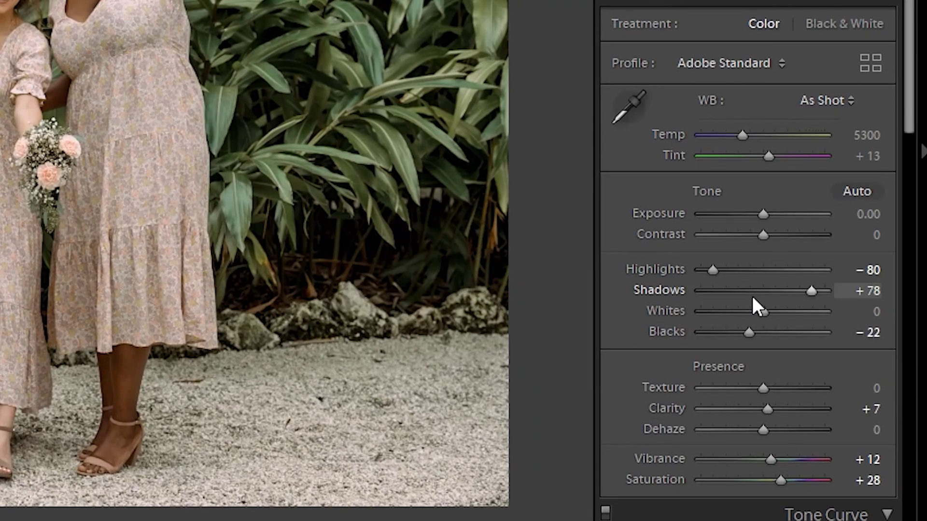
scroll(768, 307, "down", 5)
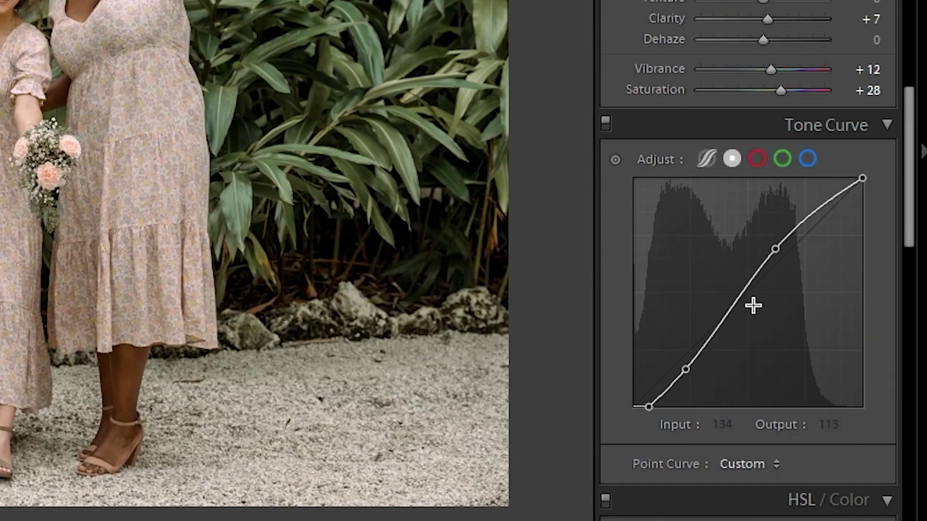